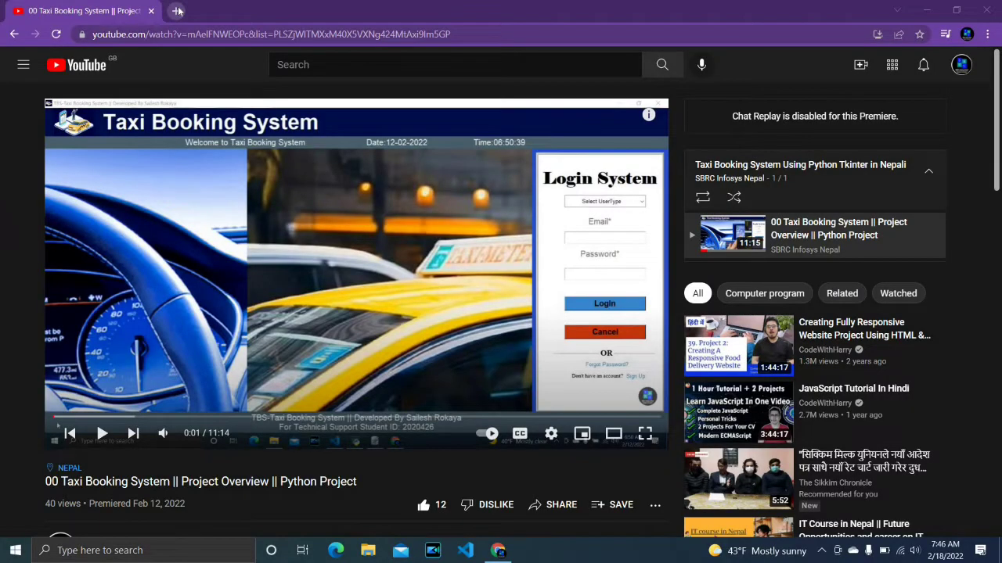
Step: Open a new Chrome tab next to the Taxi Booking System overview video
{"action": "left_click", "coordinate": [178, 10]}
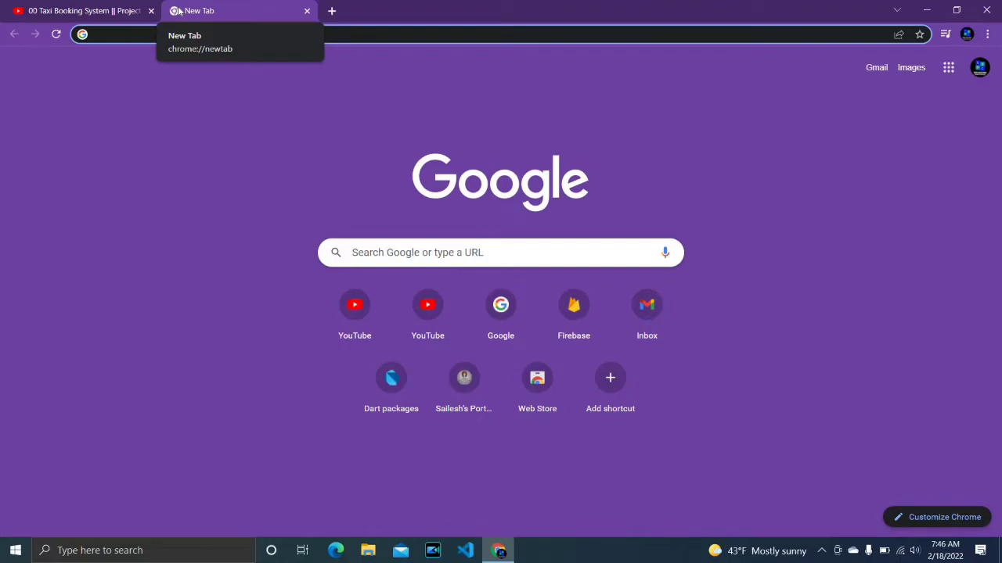
Step: Search Google for 'download python' and go to the python.org downloads result
{"action": "type", "text": "google.com"}
{"action": "key", "text": "Return"}
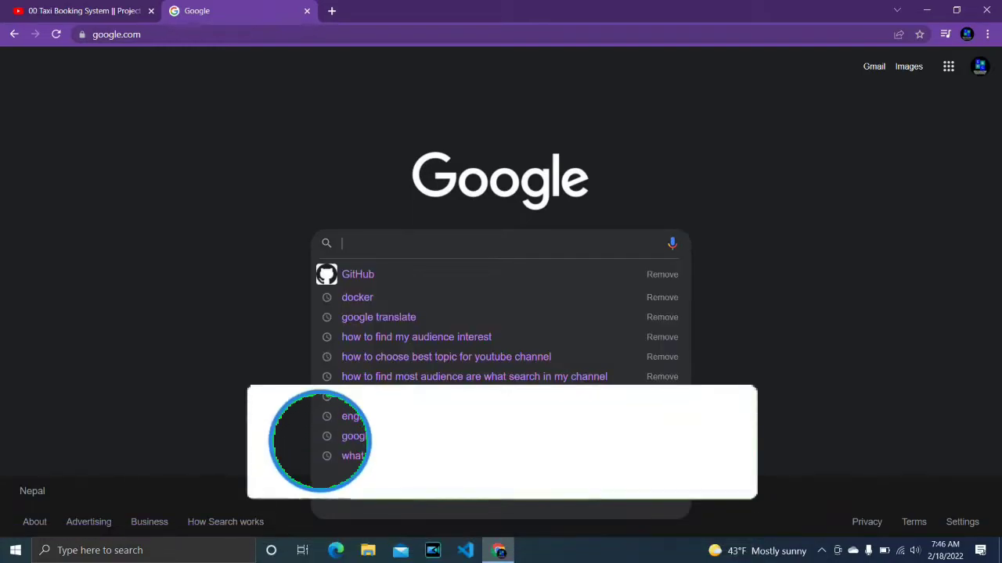
{"action": "type", "text": "download "}
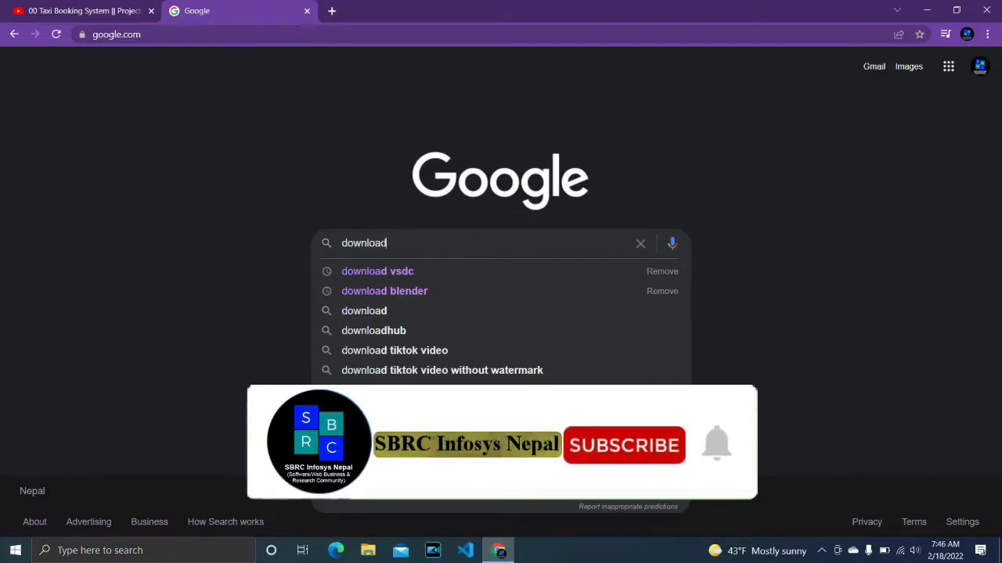
{"action": "type", "text": "python"}
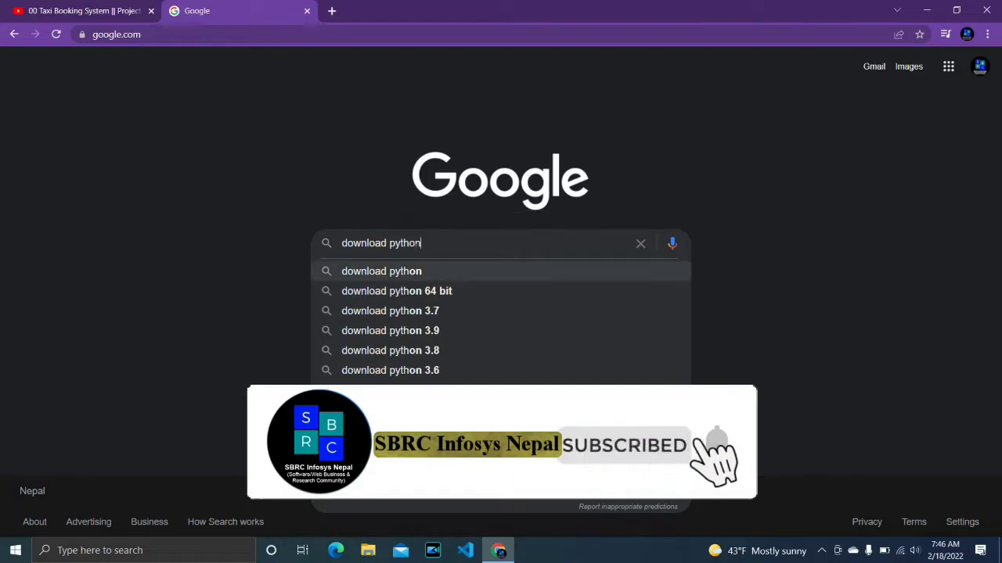
{"action": "key", "text": "Return"}
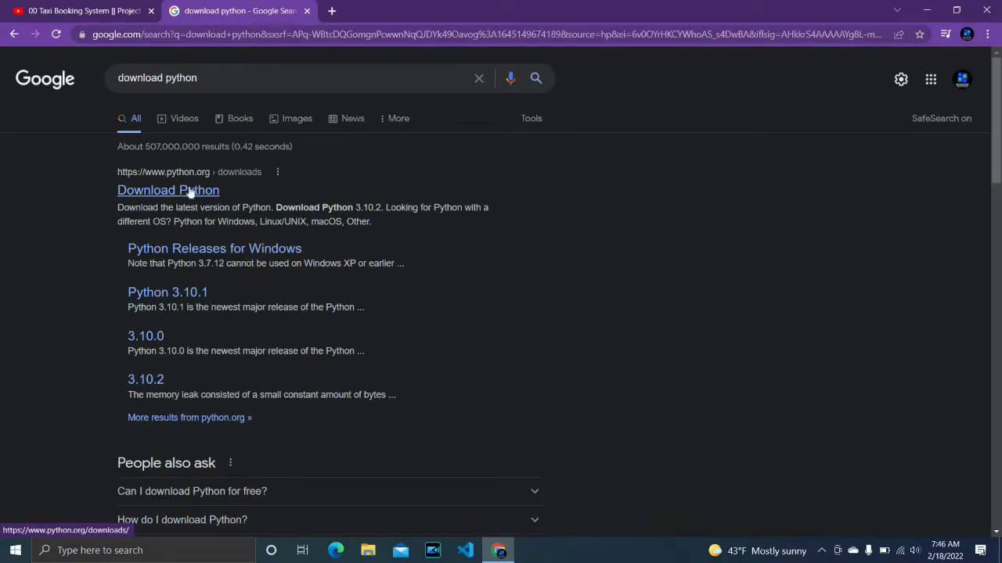
{"action": "left_click", "coordinate": [175, 200]}
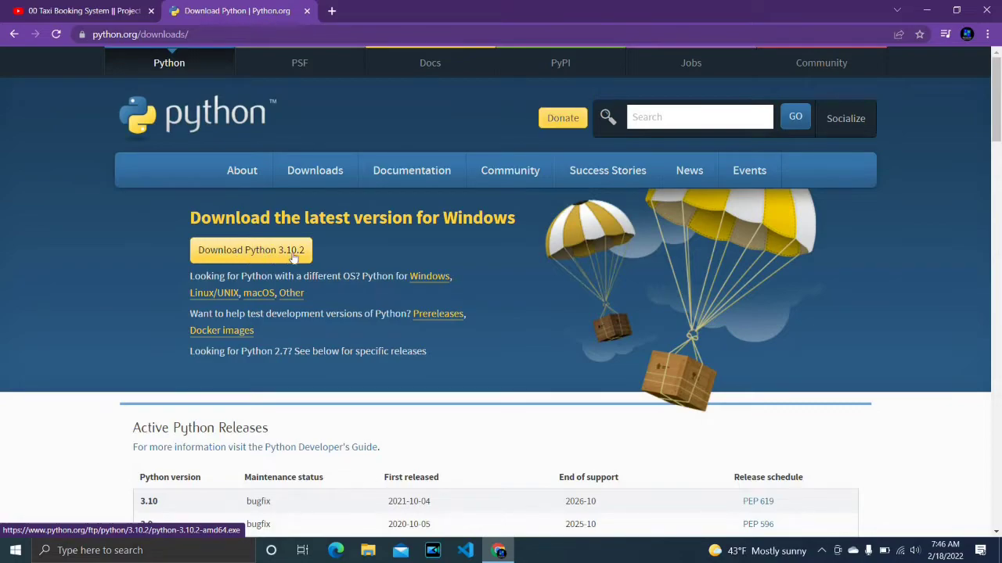
Step: Download the Python 3.10.2 Windows installer and open its download menu
{"action": "left_click", "coordinate": [277, 256]}
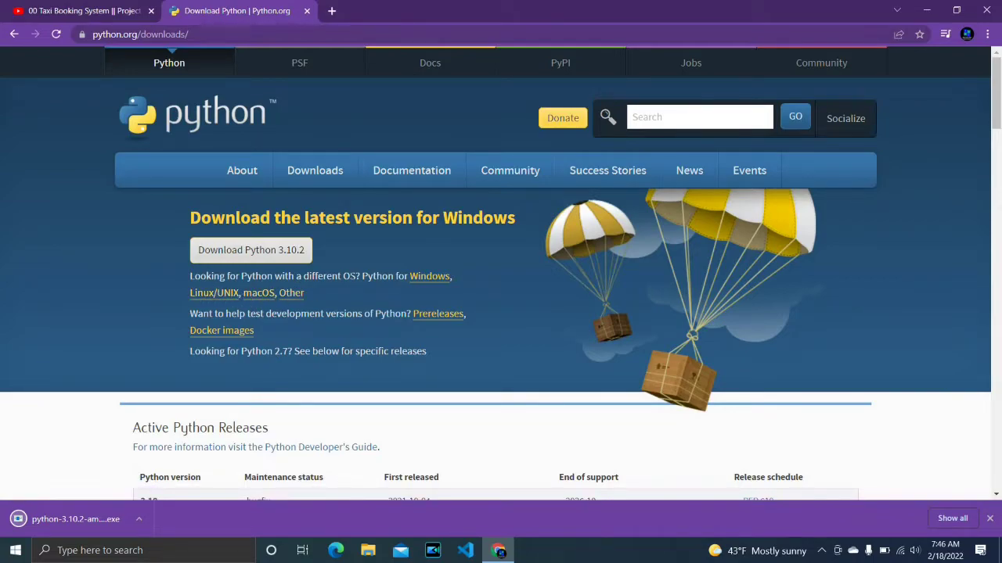
{"action": "left_click", "coordinate": [139, 523]}
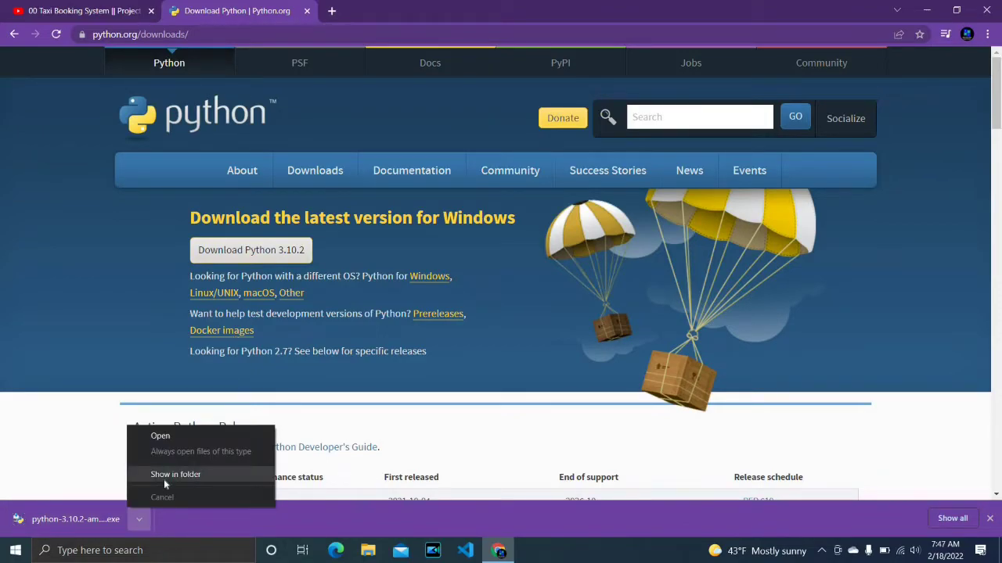
Step: Show python-3.10.2-amd64.exe in a maximized Downloads folder window
{"action": "left_click", "coordinate": [163, 479]}
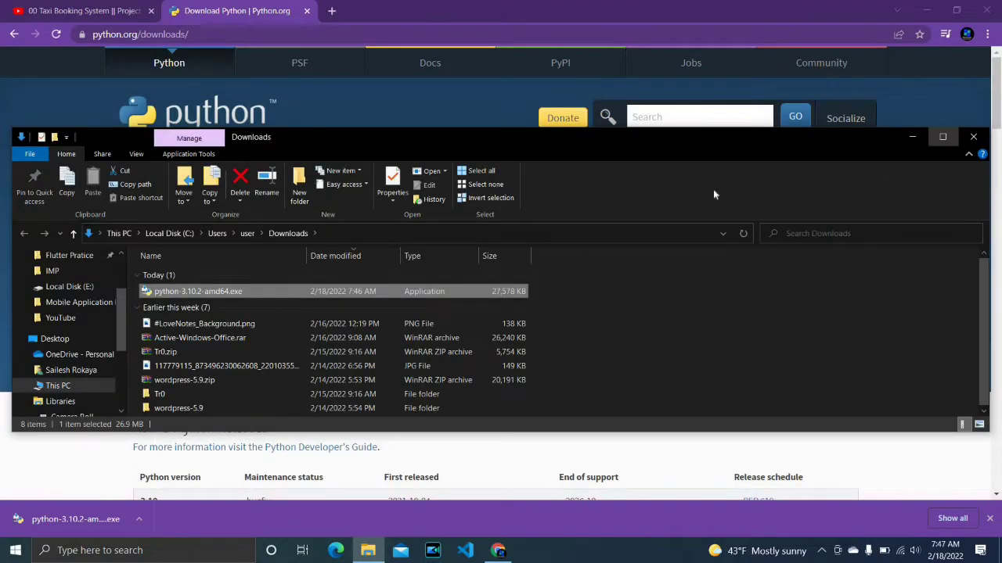
{"action": "left_click", "coordinate": [942, 137]}
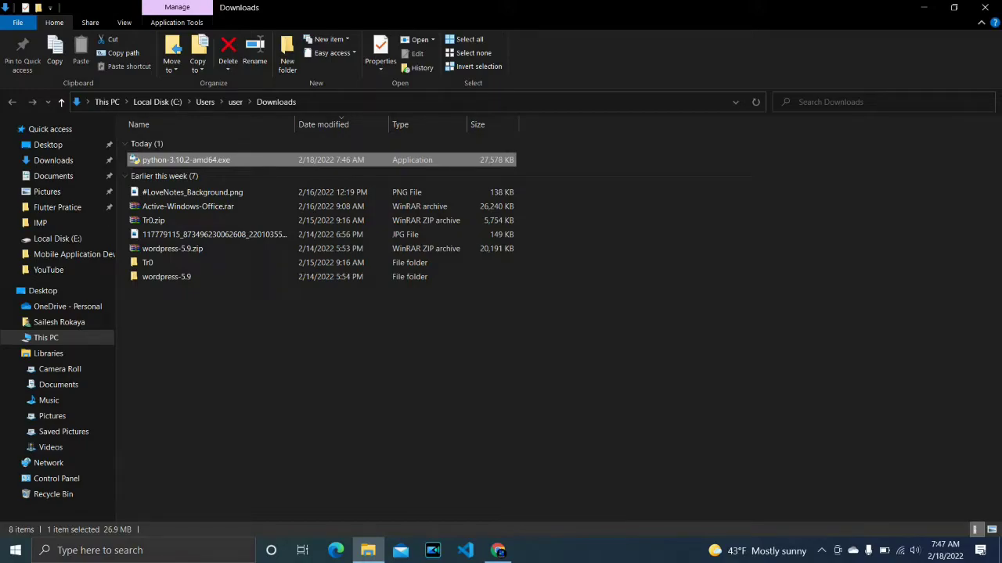
{"action": "left_click", "coordinate": [6, 553]}
Step: Open Command Prompt via 'cmd' and confirm 'python --version' reports Python 3.10.2
{"action": "type", "text": "c"}
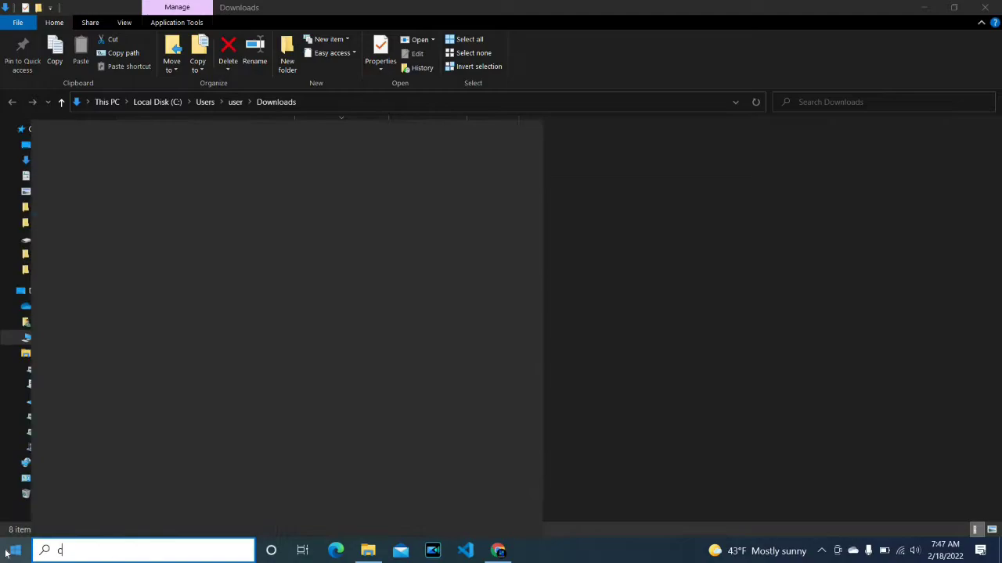
{"action": "type", "text": "md"}
{"action": "key", "text": "Return"}
{"action": "left_click", "coordinate": [529, 327]}
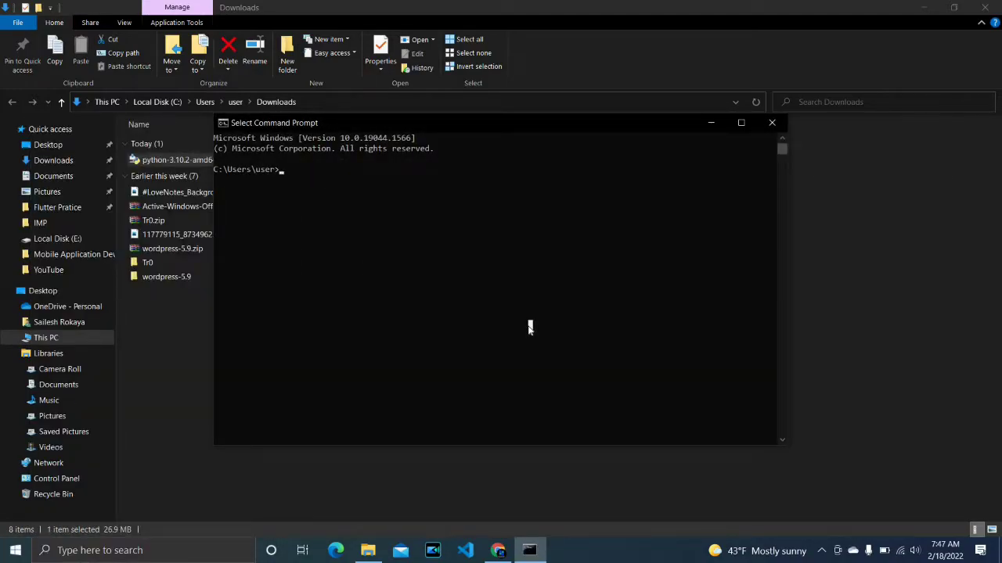
{"action": "type", "text": "python "}
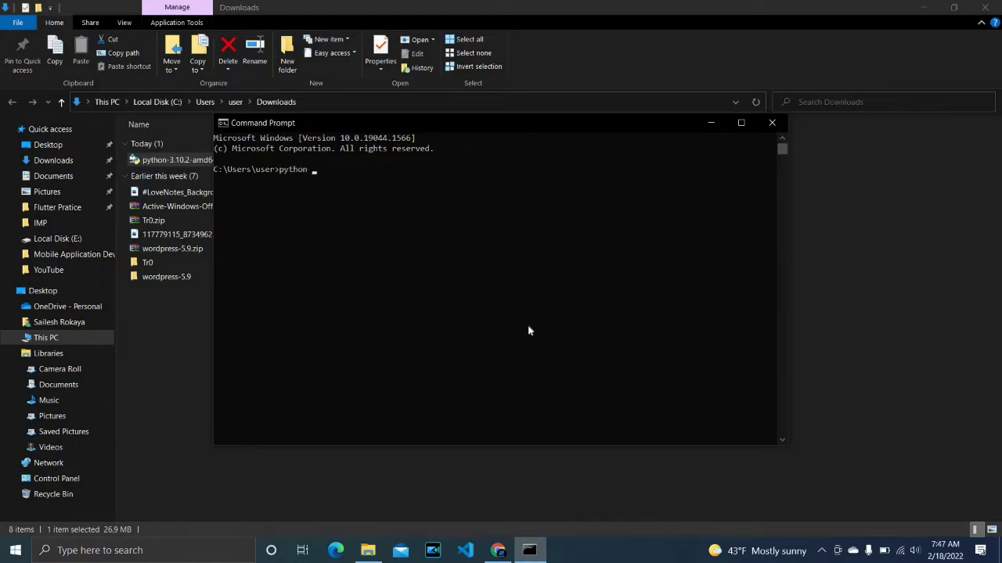
{"action": "type", "text": "--version"}
{"action": "key", "text": "Return"}
{"action": "type", "text": "whe"}
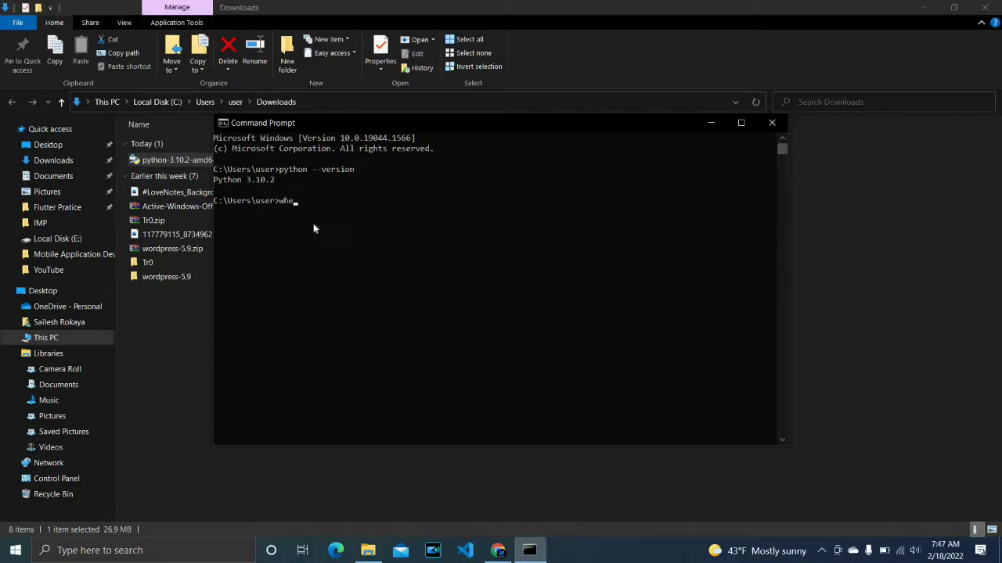
Step: Locate python.exe under Python310 with 'where python', then close the console
{"action": "type", "text": "re pyt"}
{"action": "type", "text": "hon"}
{"action": "key", "text": "Return"}
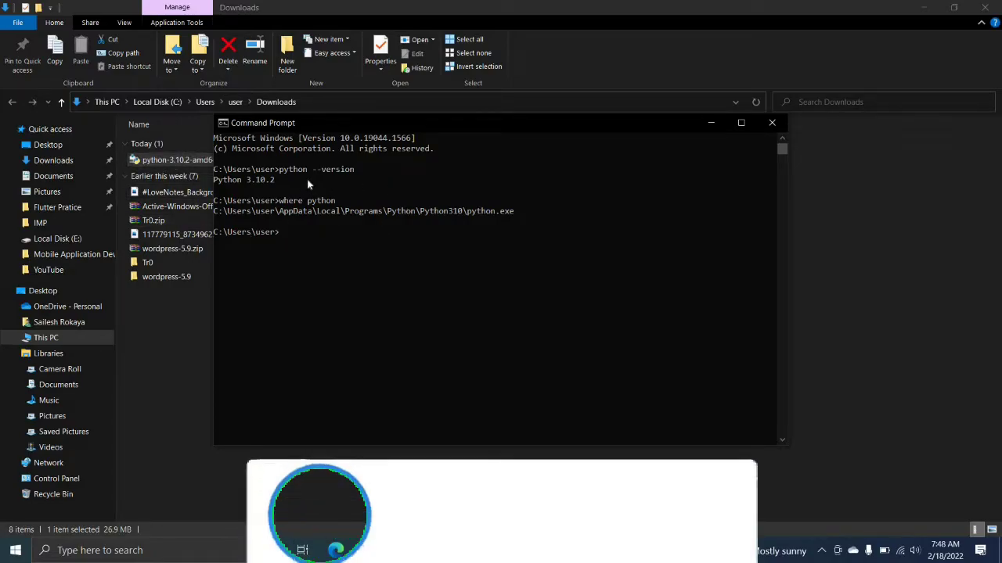
{"action": "left_click", "coordinate": [770, 124]}
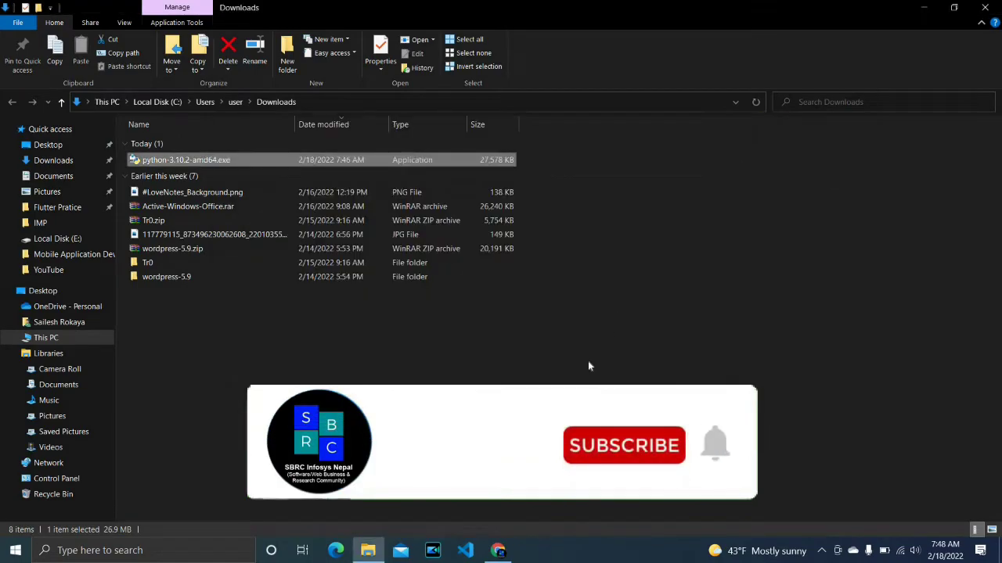
Step: In a new Chrome tab, search Google for 'vs code download' and open the official download page
{"action": "left_click", "coordinate": [498, 550]}
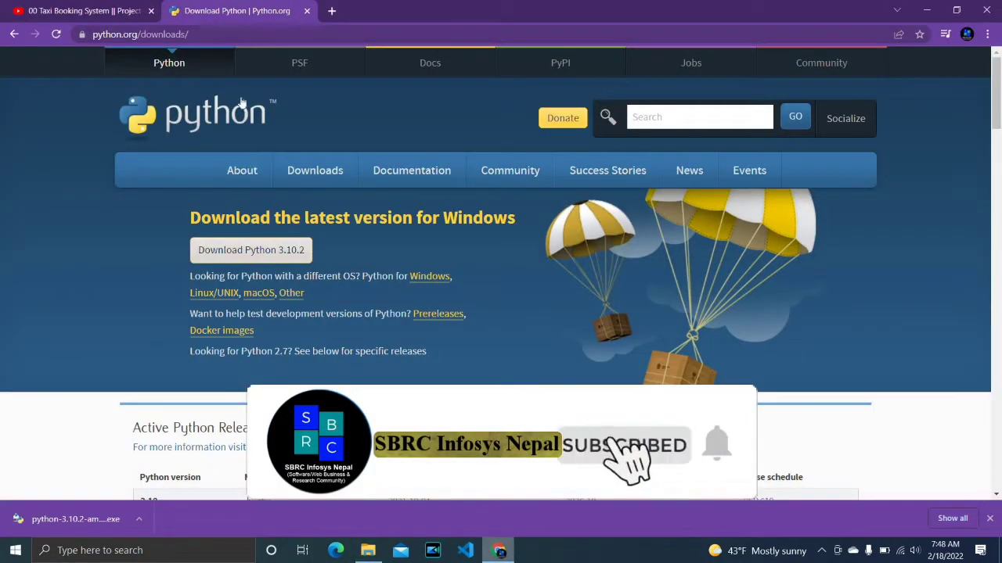
{"action": "left_click", "coordinate": [331, 11]}
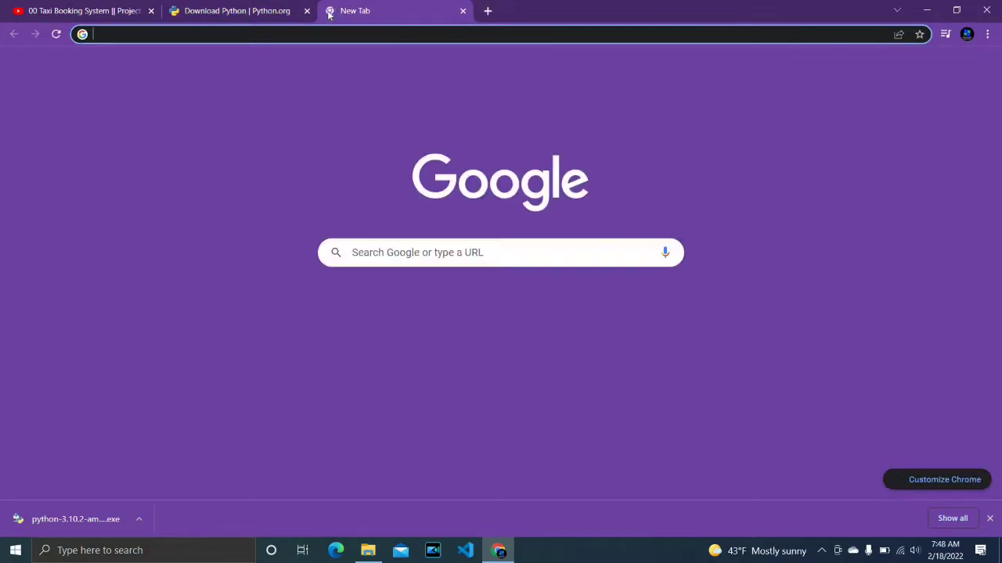
{"action": "type", "text": "goo"}
{"action": "key", "text": "Return"}
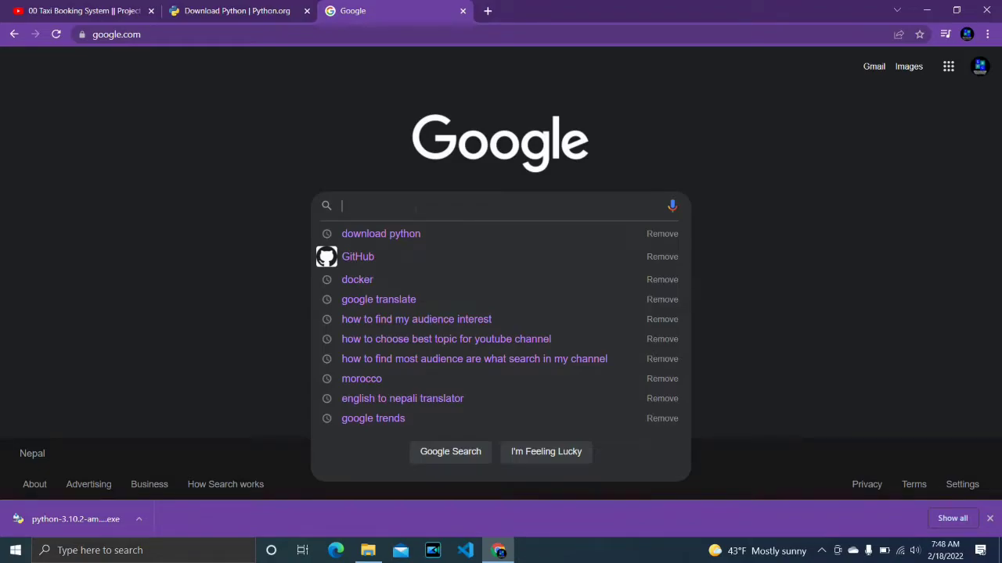
{"action": "type", "text": "vs co"}
{"action": "key", "text": "Down"}
{"action": "key", "text": "Return"}
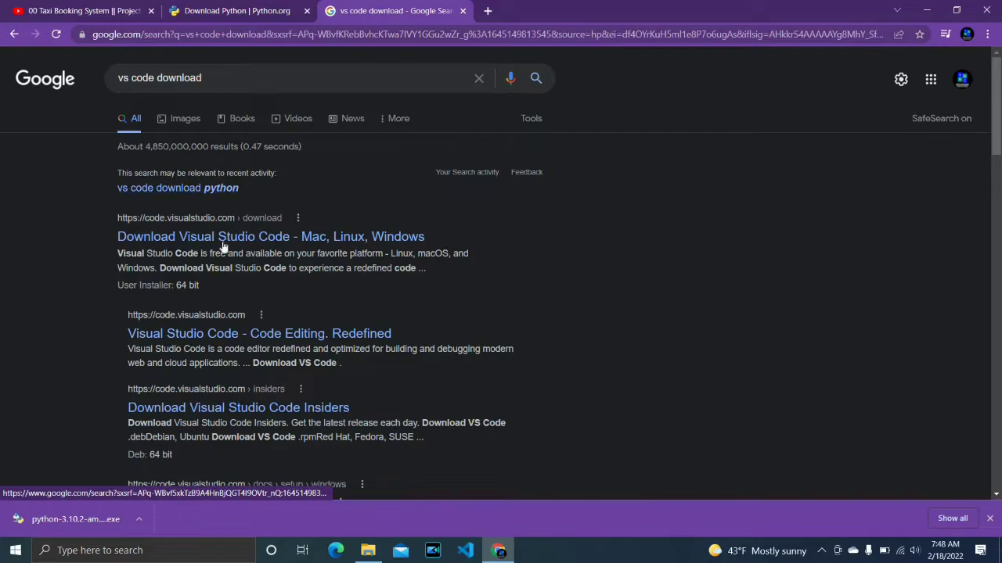
{"action": "scroll", "coordinate": [135, 309], "scroll_direction": "down", "scroll_amount": 2}
{"action": "scroll", "coordinate": [135, 309], "scroll_direction": "up", "scroll_amount": 2}
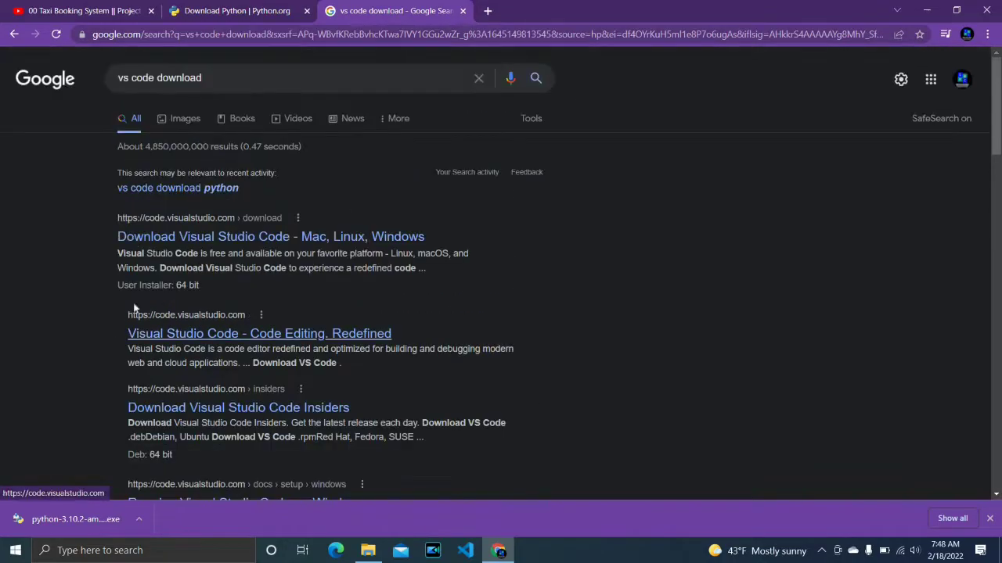
{"action": "left_click", "coordinate": [146, 237]}
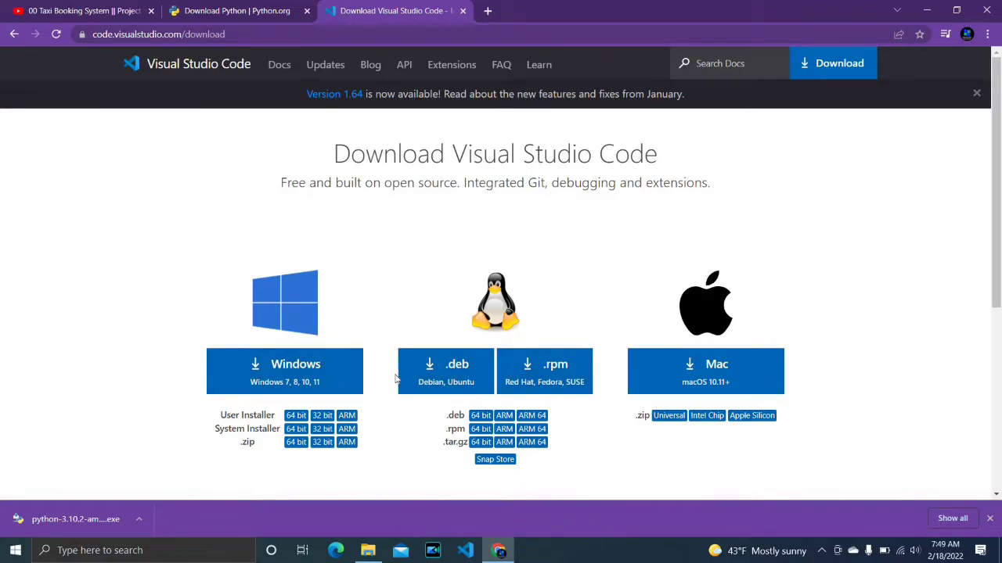
Step: Start downloading the VS Code installer for Windows
{"action": "scroll", "coordinate": [396, 380], "scroll_direction": "down", "scroll_amount": 2}
{"action": "scroll", "coordinate": [391, 381], "scroll_direction": "up", "scroll_amount": 2}
{"action": "left_click", "coordinate": [262, 374]}
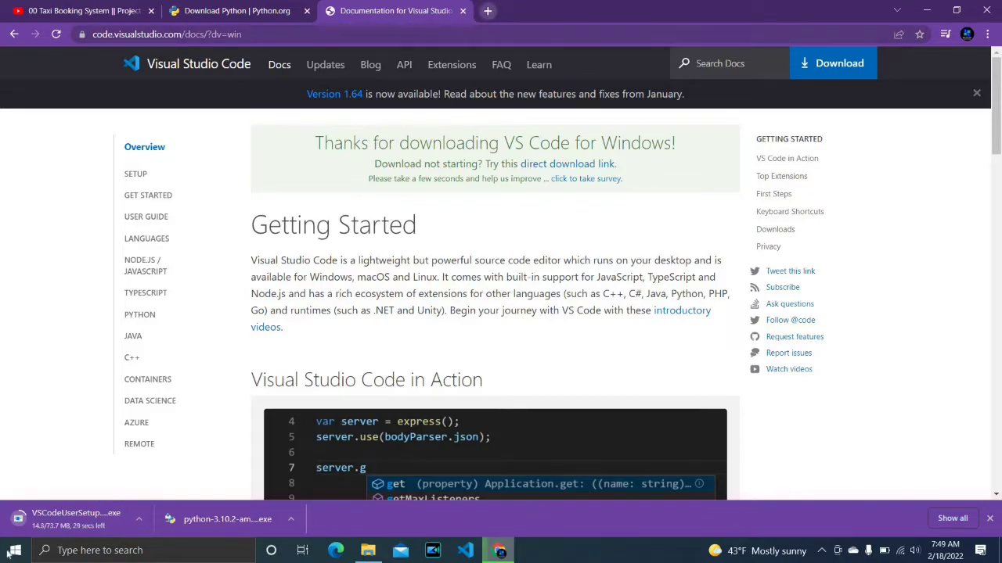
Step: Refresh the Downloads folder to see the partial VS Code .crdownload file, then minimize it
{"action": "left_click", "coordinate": [367, 550]}
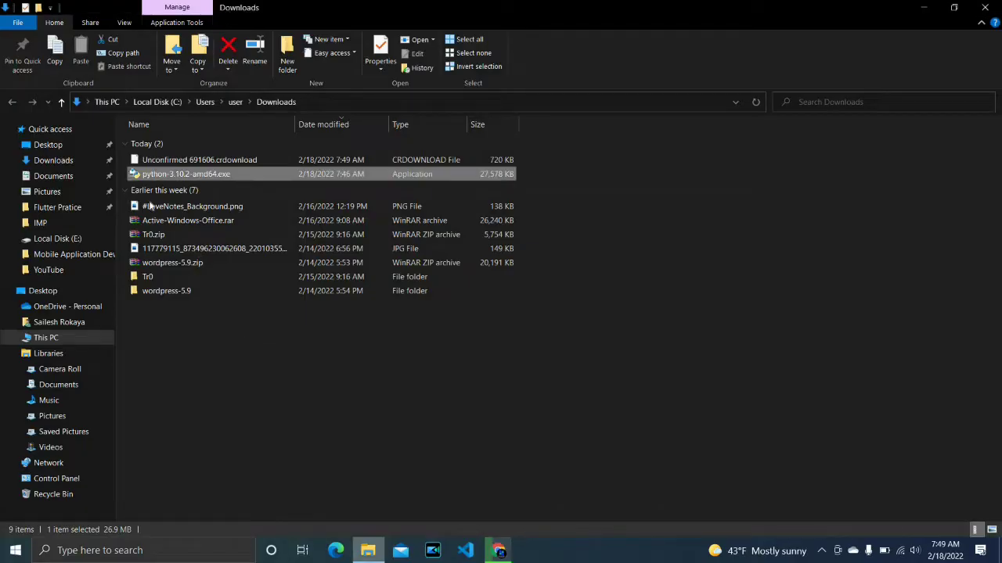
{"action": "right_click", "coordinate": [504, 415]}
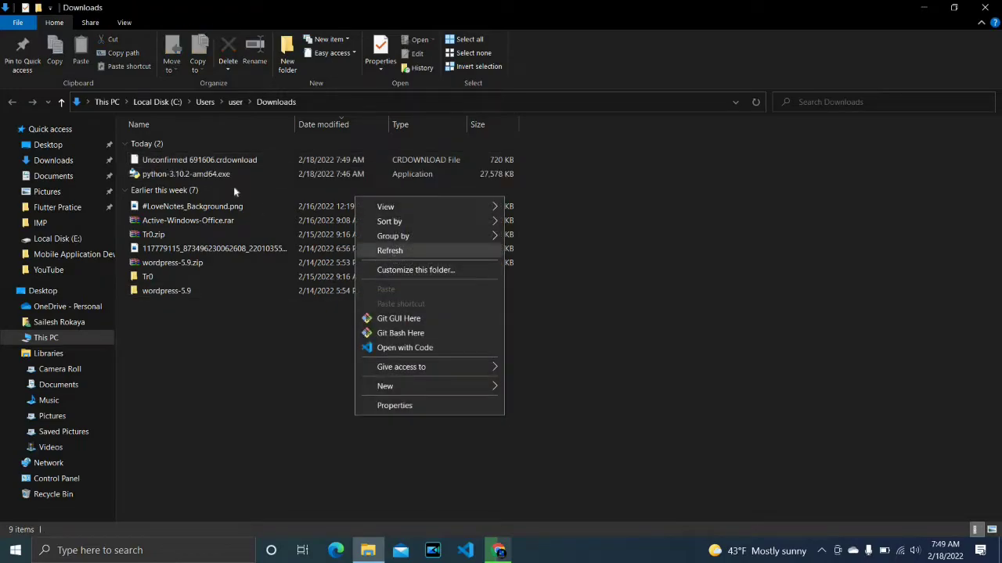
{"action": "left_click", "coordinate": [392, 252]}
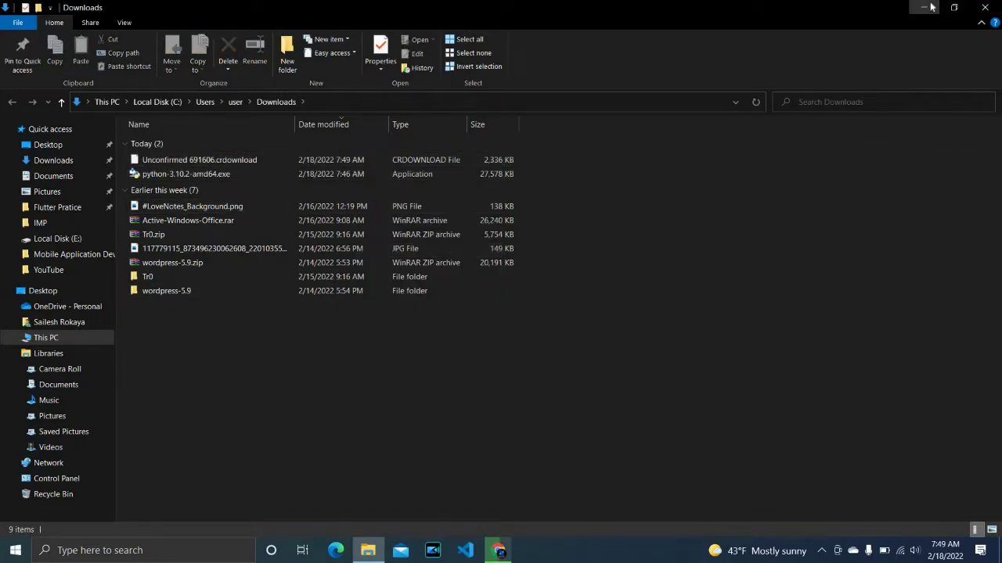
{"action": "left_click", "coordinate": [925, 7]}
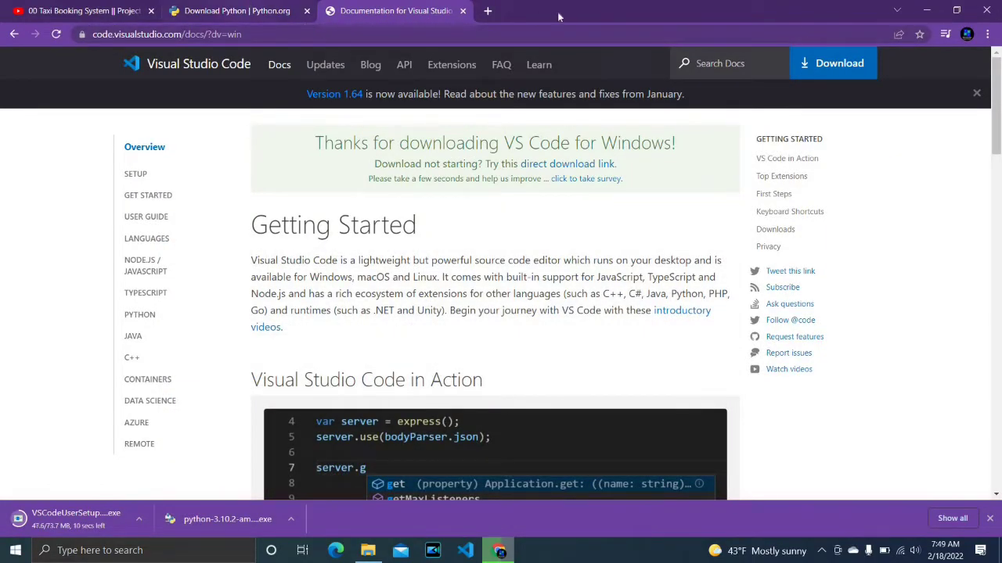
Step: Search 'download git' in a new tab and download the 64-bit Git for Windows setup from git-scm.com
{"action": "left_click", "coordinate": [484, 11]}
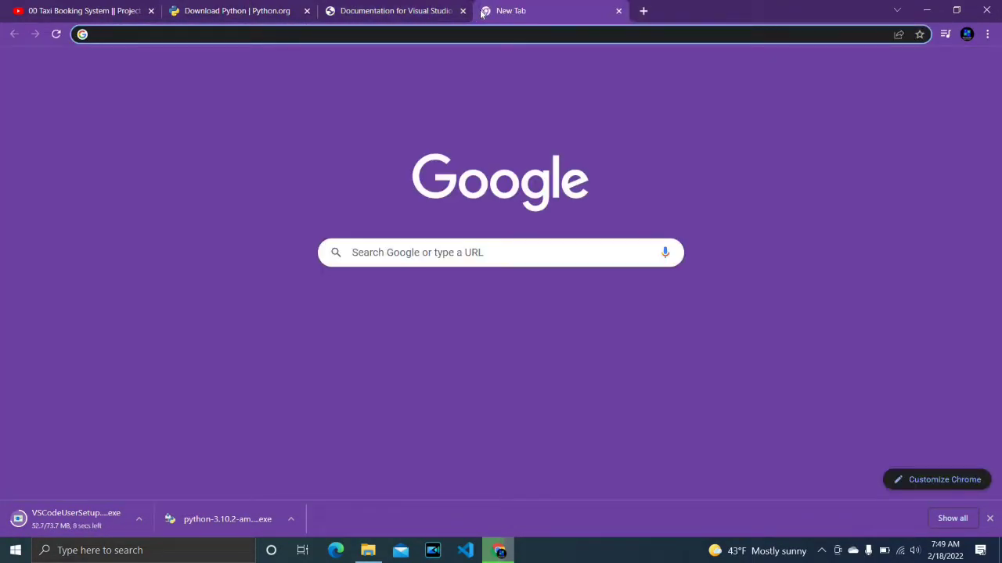
{"action": "type", "text": "g"}
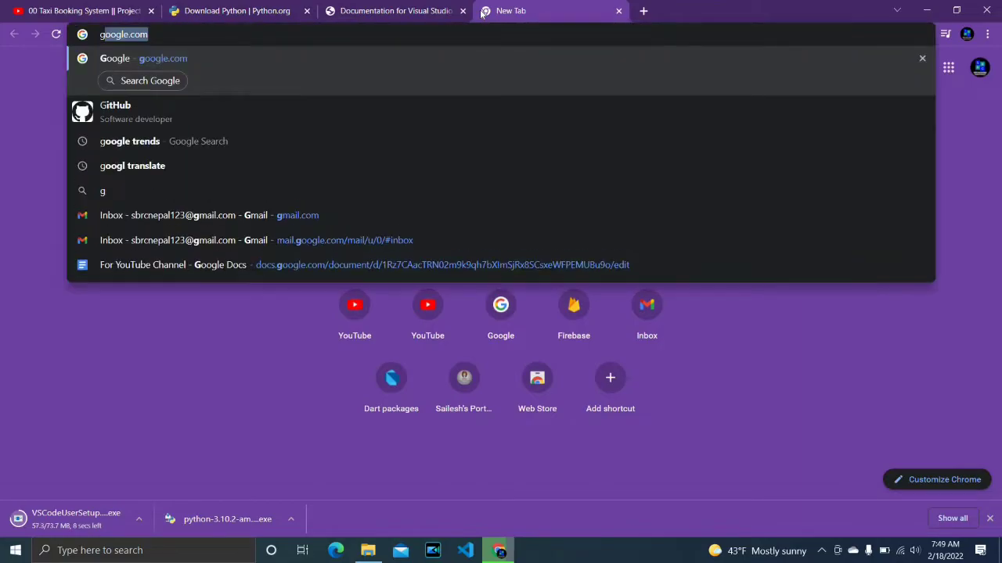
{"action": "key", "text": "Return"}
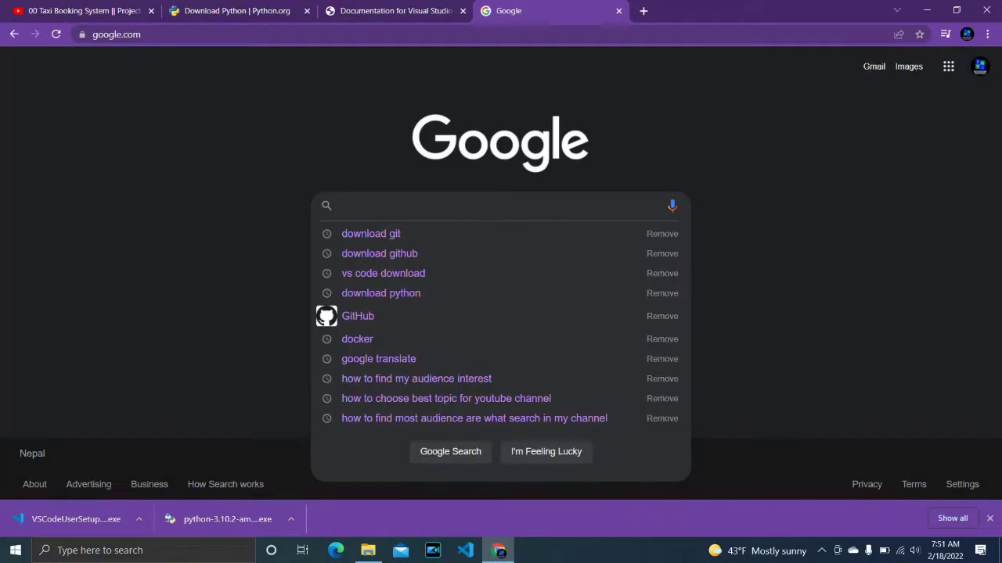
{"action": "type", "text": "do"}
{"action": "key", "text": "Down"}
{"action": "key", "text": "Return"}
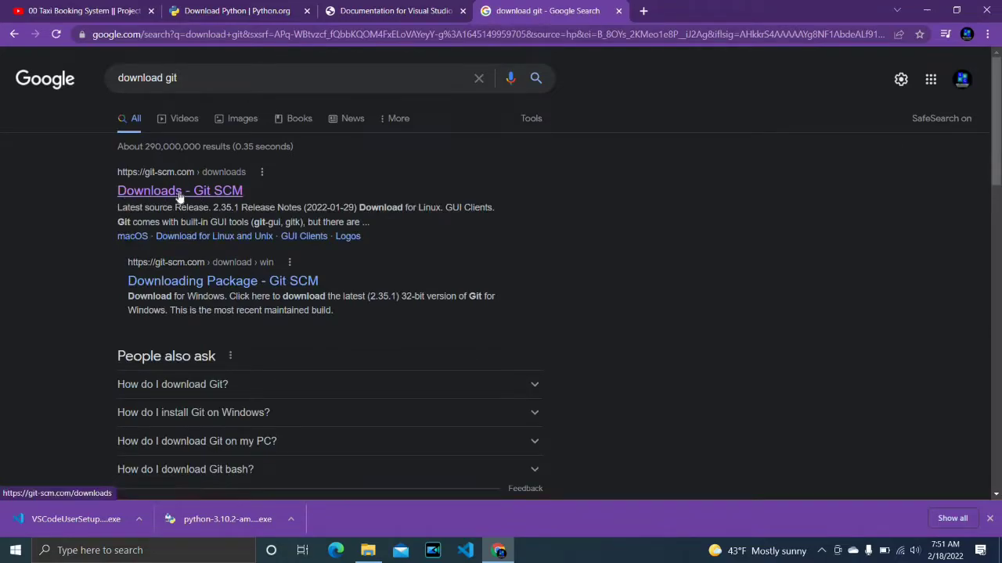
{"action": "left_click", "coordinate": [179, 195]}
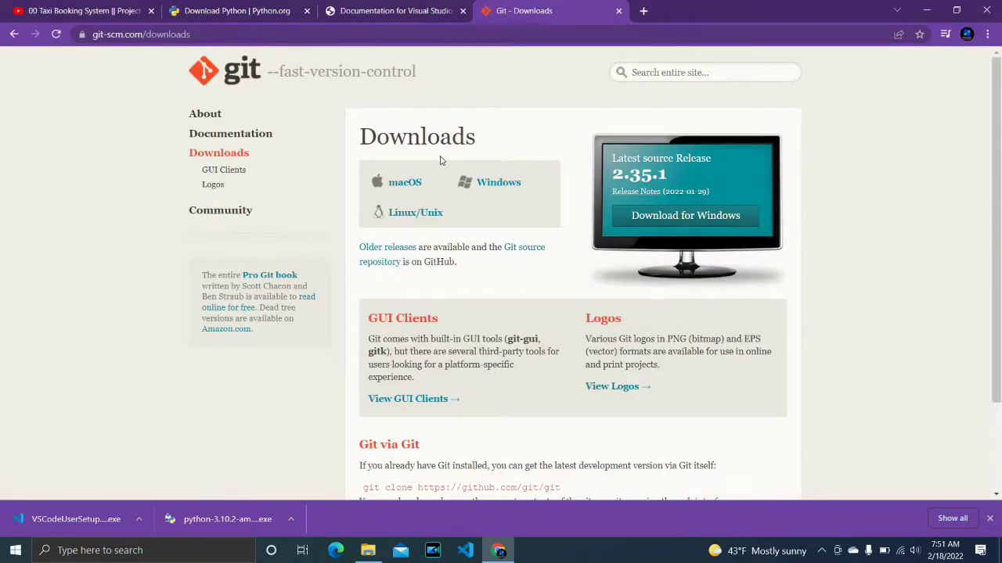
{"action": "left_click", "coordinate": [685, 223]}
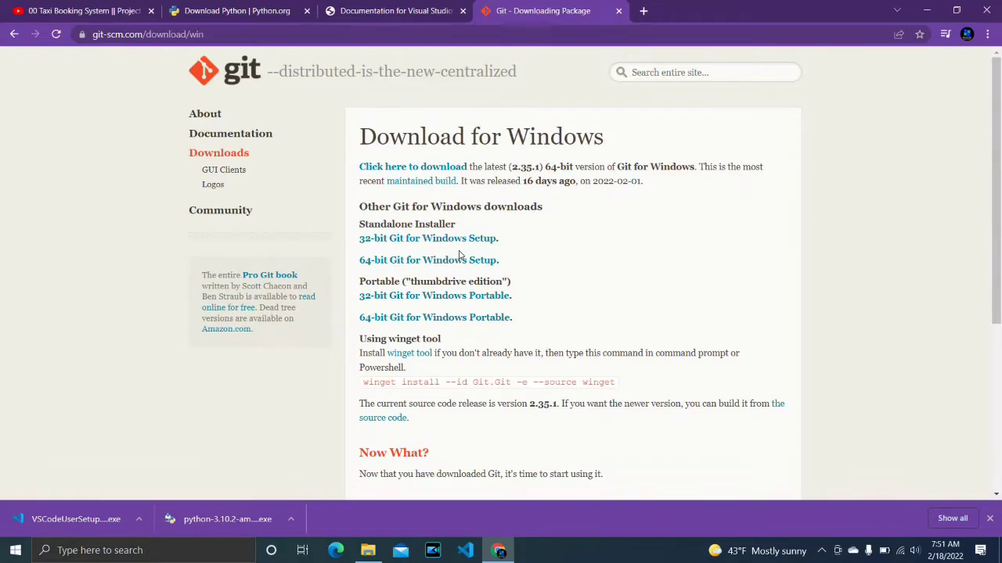
{"action": "left_click", "coordinate": [386, 265]}
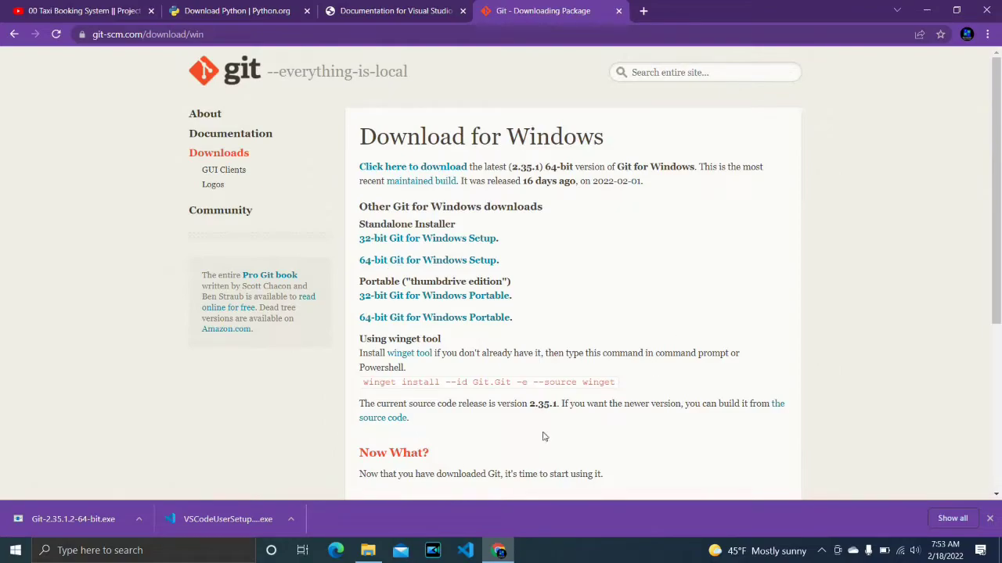
{"action": "left_click", "coordinate": [367, 550]}
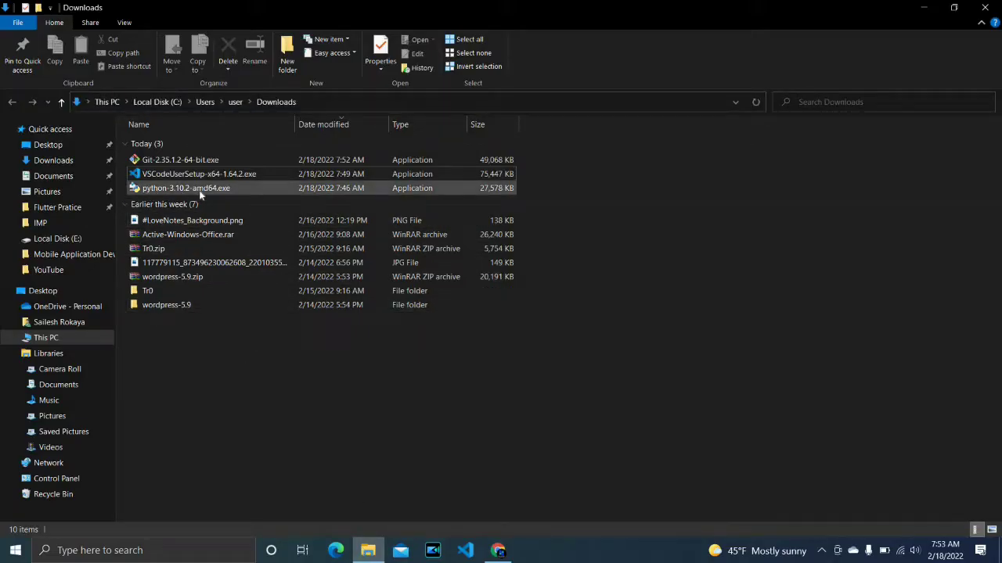
{"action": "mouse_move", "coordinate": [186, 189]}
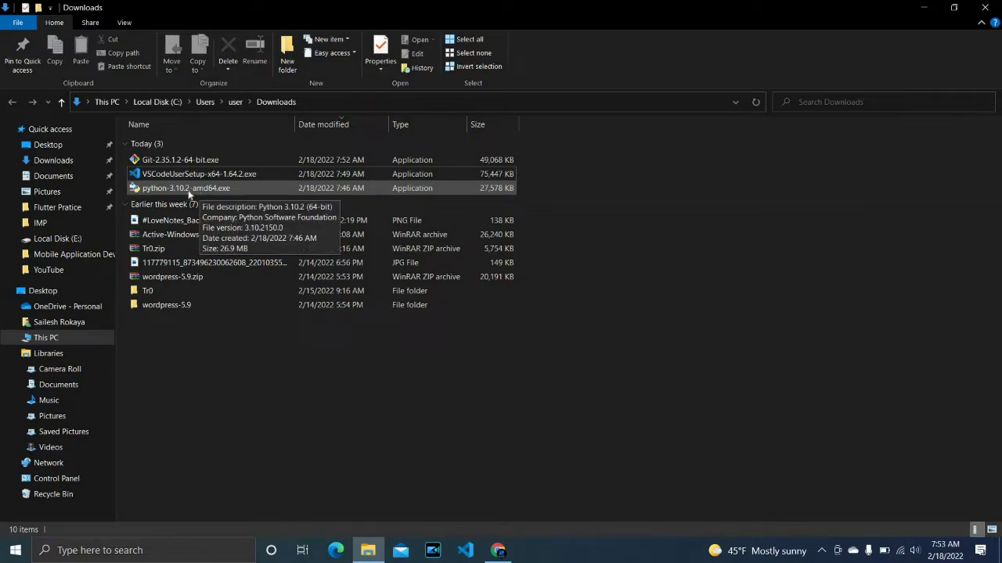
{"action": "left_click", "coordinate": [188, 194]}
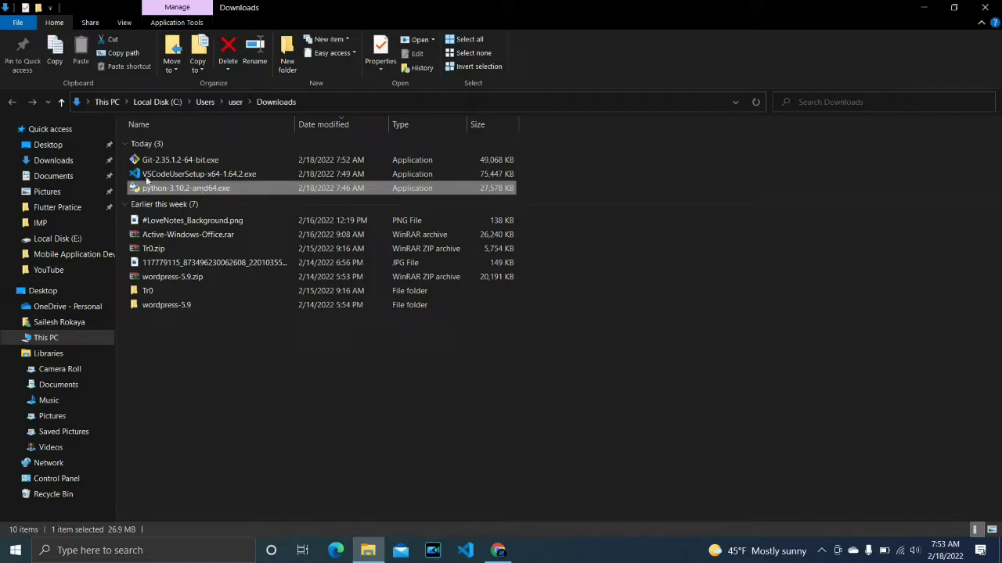
{"action": "left_click", "coordinate": [165, 176]}
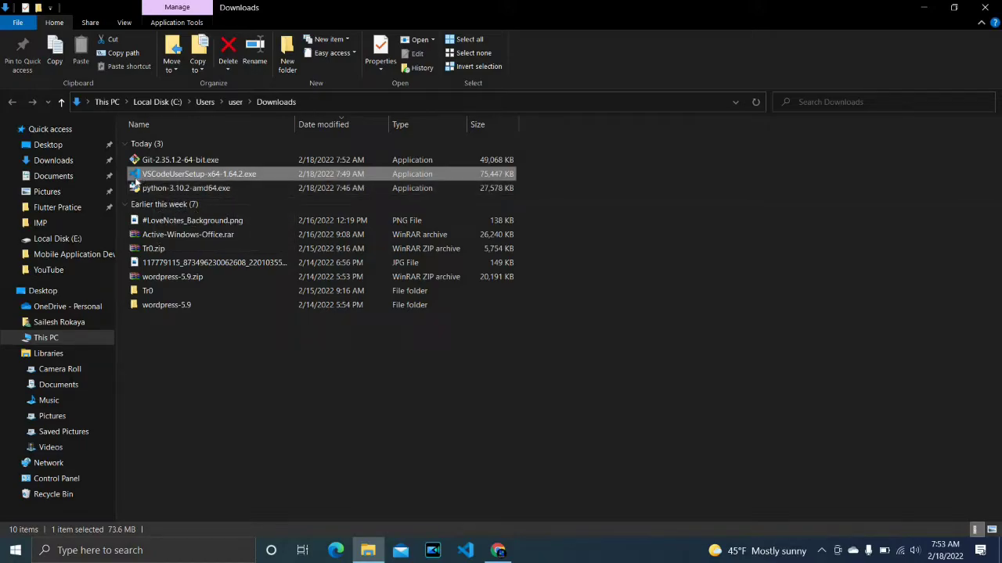
{"action": "left_click", "coordinate": [158, 164]}
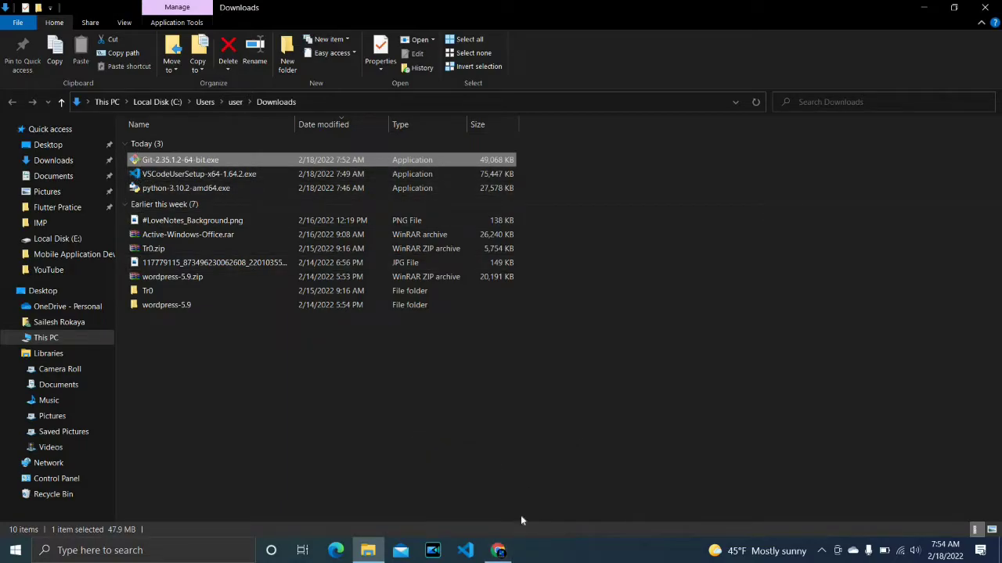
{"action": "left_click", "coordinate": [497, 550]}
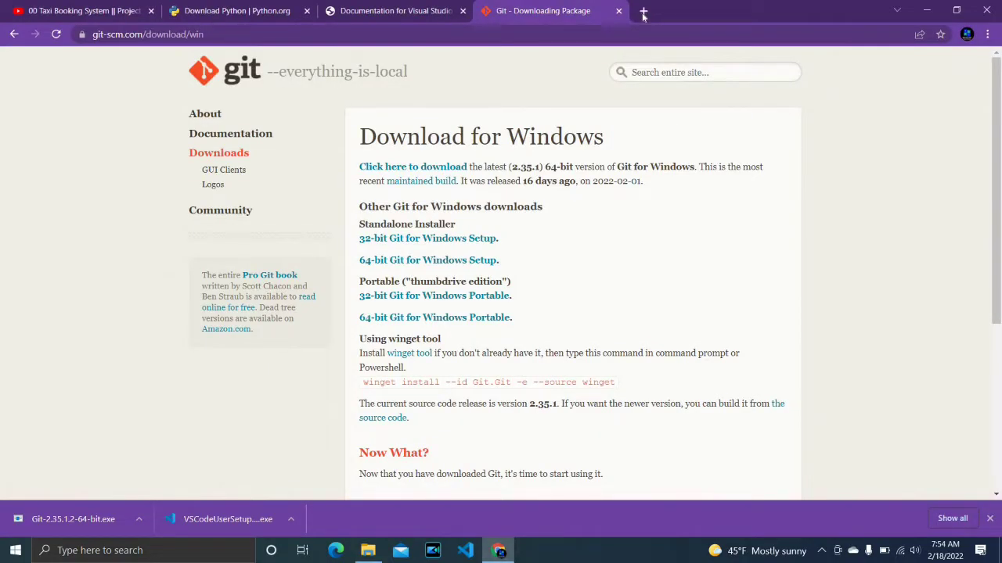
{"action": "left_click", "coordinate": [643, 11]}
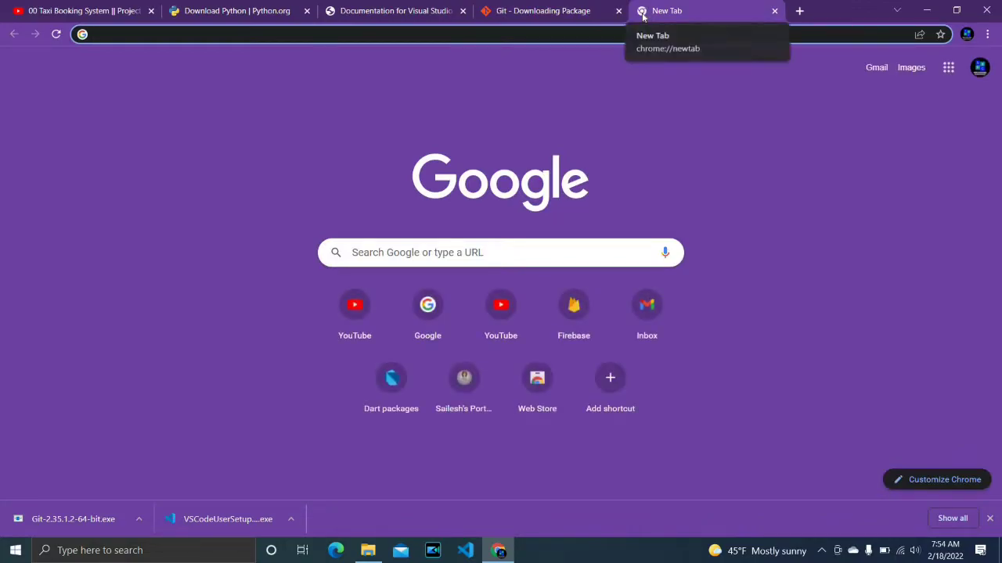
{"action": "type", "text": "g"}
{"action": "key", "text": "BackSpace"}
{"action": "key", "text": "BackSpace"}
{"action": "type", "text": "g"}
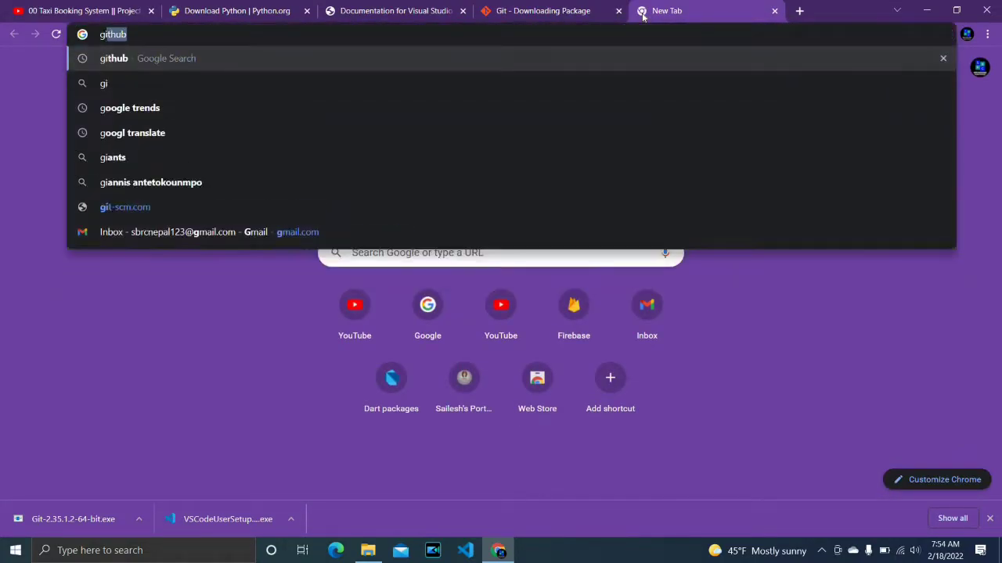
{"action": "type", "text": "it"}
{"action": "key", "text": "Return"}
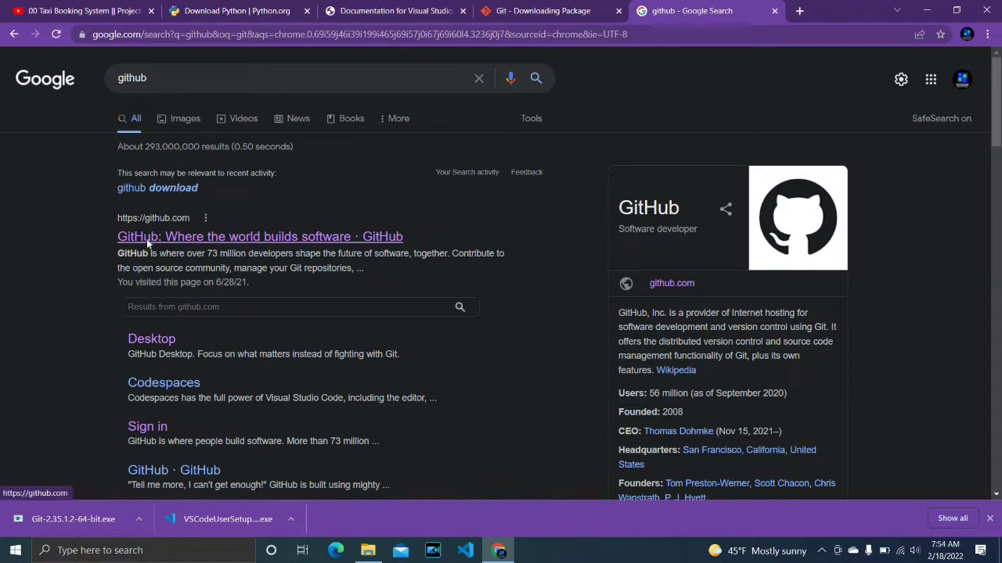
{"action": "left_click", "coordinate": [146, 239]}
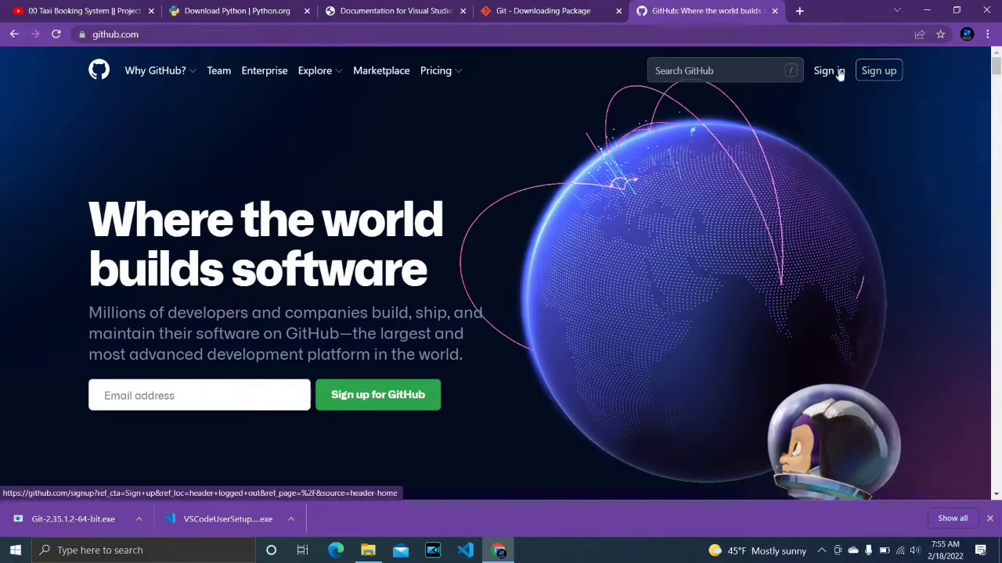
{"action": "left_click", "coordinate": [880, 72]}
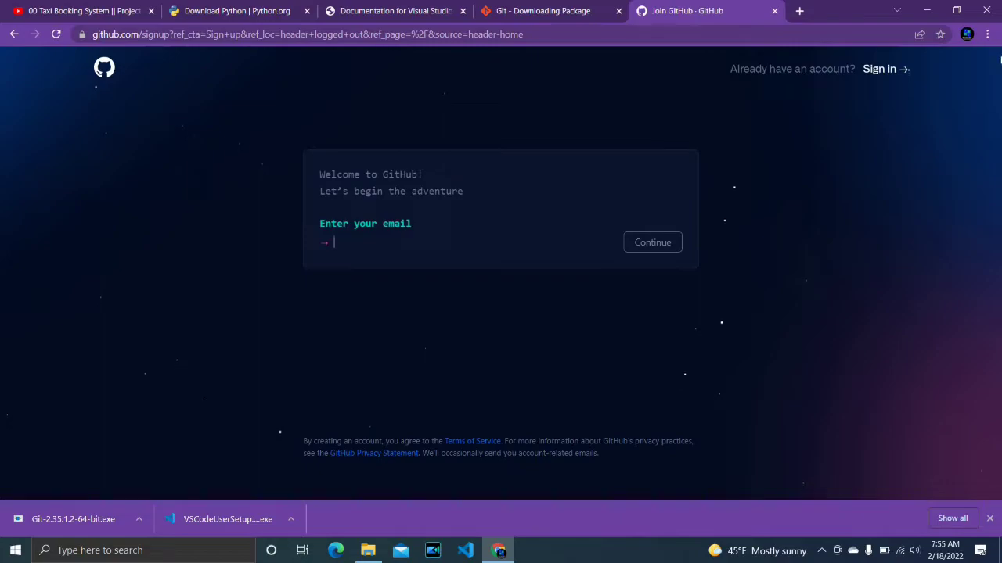
{"action": "left_click", "coordinate": [774, 11]}
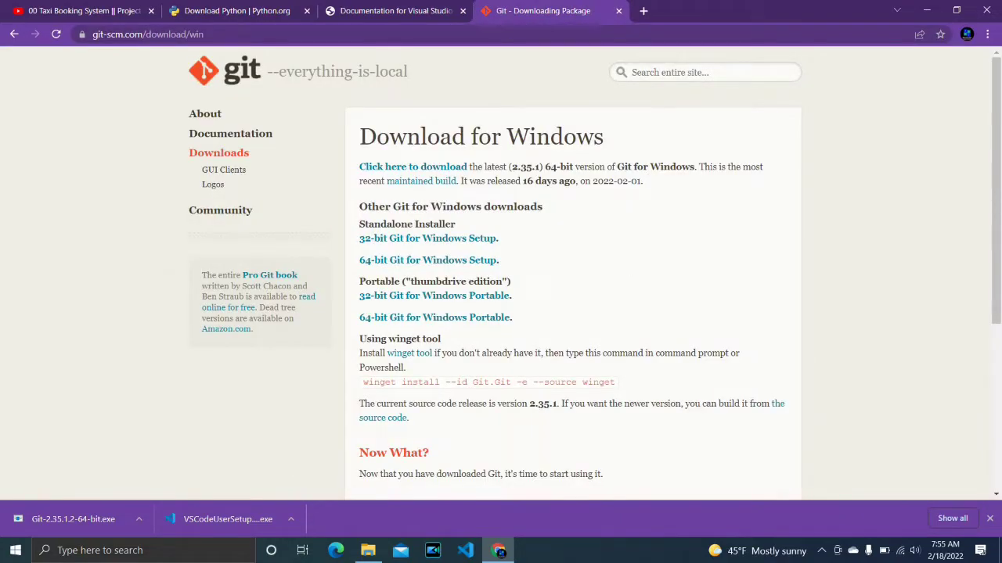
Step: Open another Chrome profile in a maximized window and go to the personal GitHub profile
{"action": "left_click", "coordinate": [966, 34]}
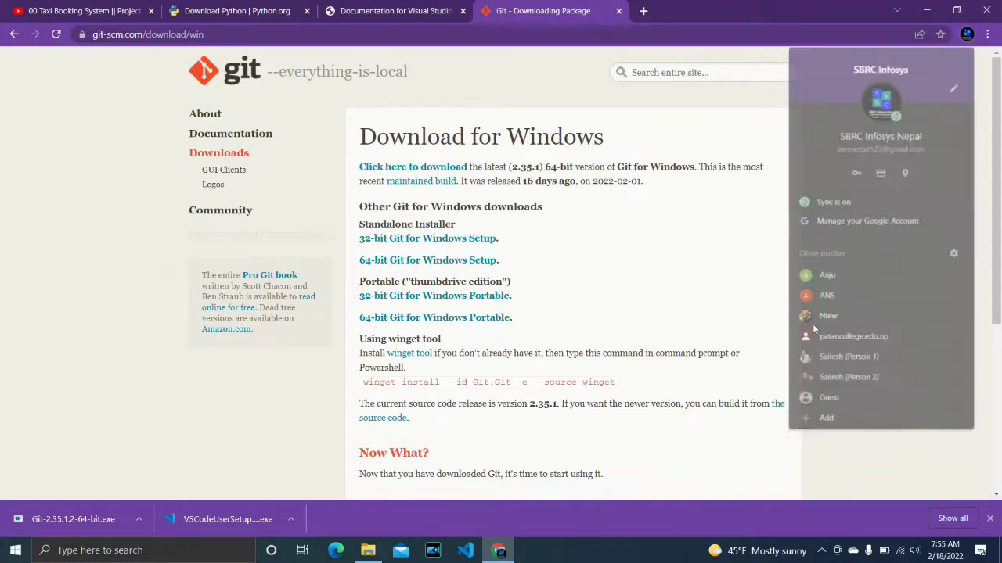
{"action": "left_click", "coordinate": [817, 363]}
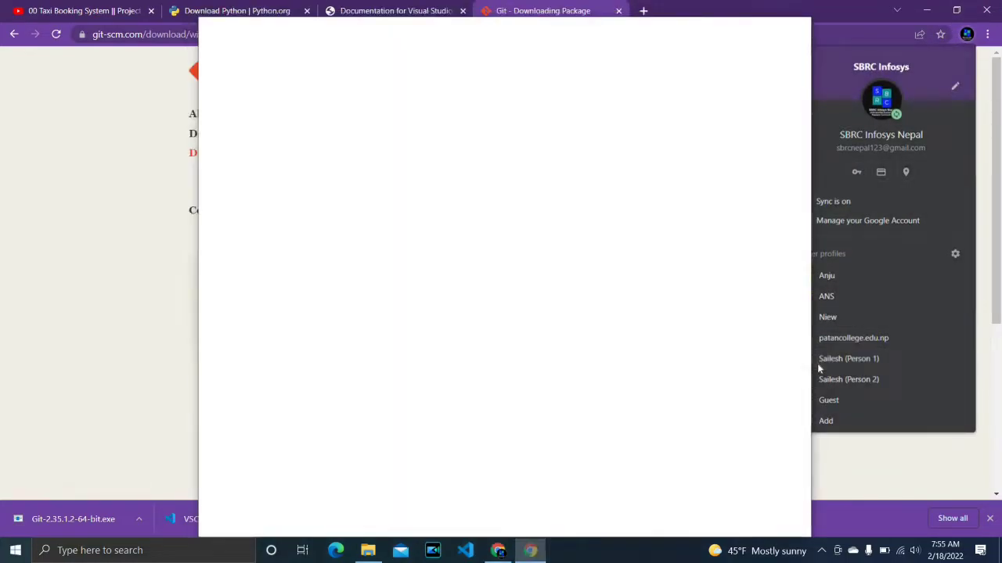
{"action": "left_click", "coordinate": [756, 24]}
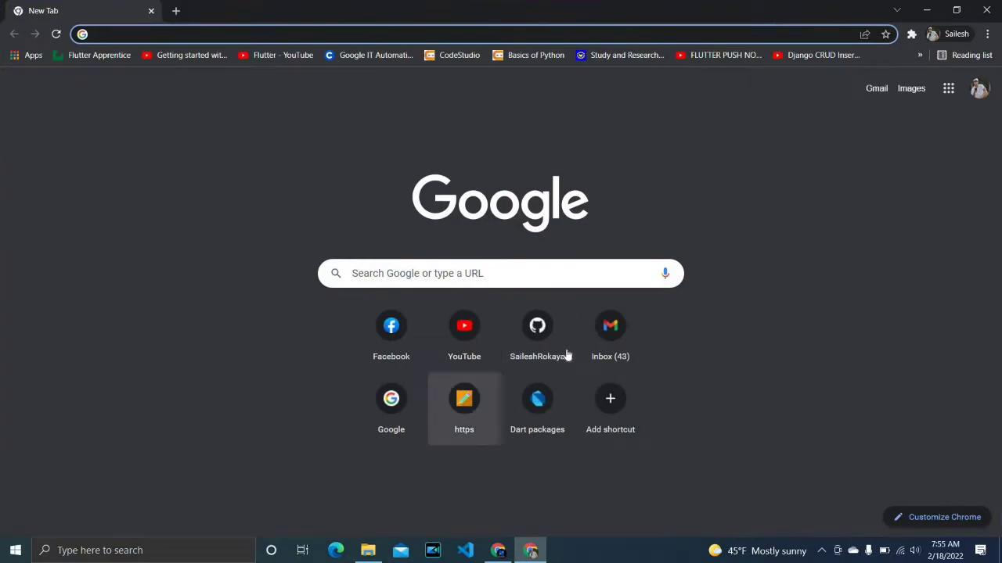
{"action": "left_click", "coordinate": [543, 351]}
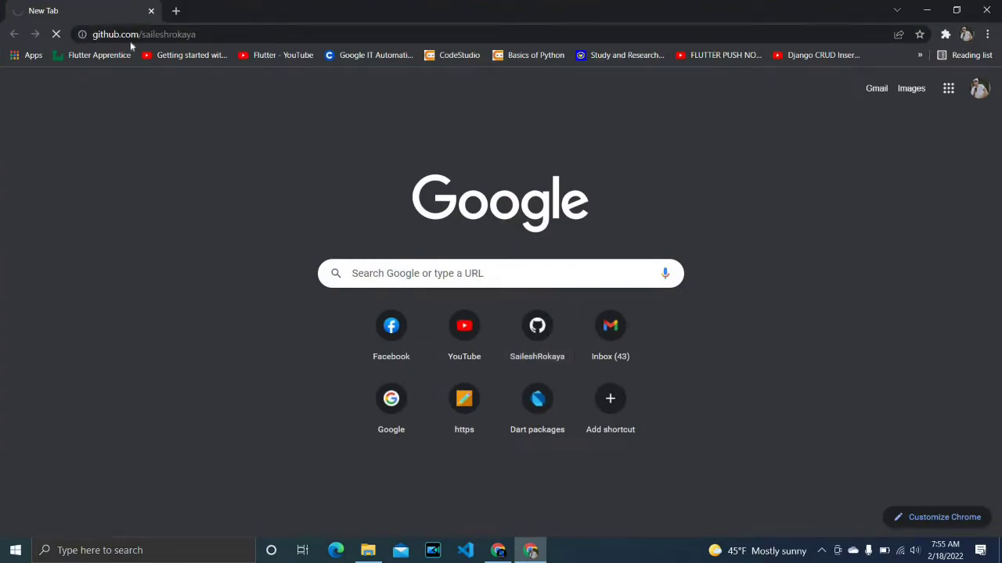
Step: Scroll through the profile's popular repositories and 167 contributions, then minimize the window
{"action": "scroll", "coordinate": [421, 252], "scroll_direction": "down", "scroll_amount": 2}
{"action": "scroll", "coordinate": [421, 252], "scroll_direction": "up", "scroll_amount": 2}
{"action": "scroll", "coordinate": [437, 316], "scroll_direction": "down", "scroll_amount": 2}
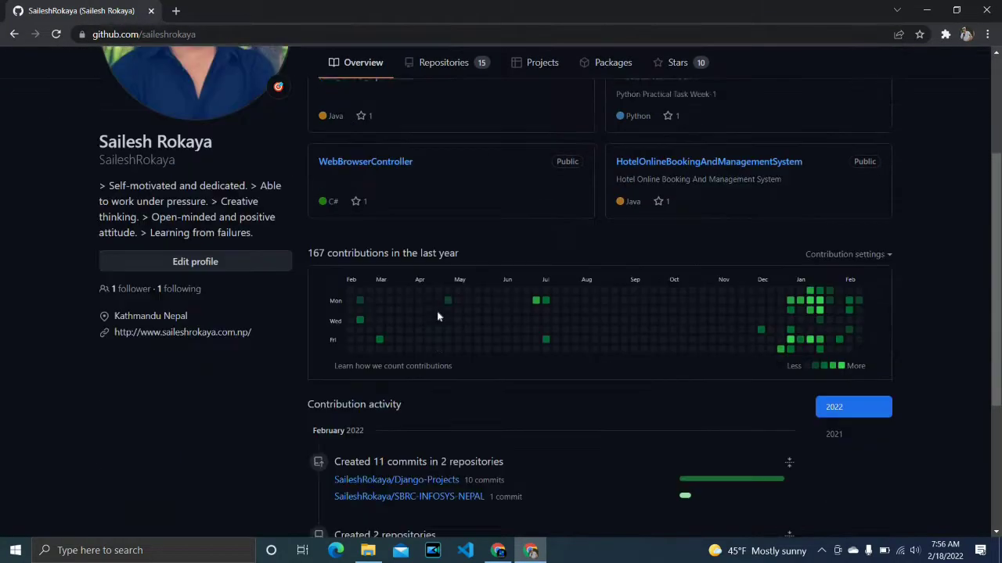
{"action": "scroll", "coordinate": [438, 316], "scroll_direction": "up", "scroll_amount": 2}
{"action": "scroll", "coordinate": [437, 316], "scroll_direction": "down", "scroll_amount": 1}
{"action": "scroll", "coordinate": [437, 316], "scroll_direction": "up", "scroll_amount": 1}
{"action": "scroll", "coordinate": [437, 316], "scroll_direction": "down", "scroll_amount": 1}
{"action": "scroll", "coordinate": [438, 316], "scroll_direction": "up", "scroll_amount": 1}
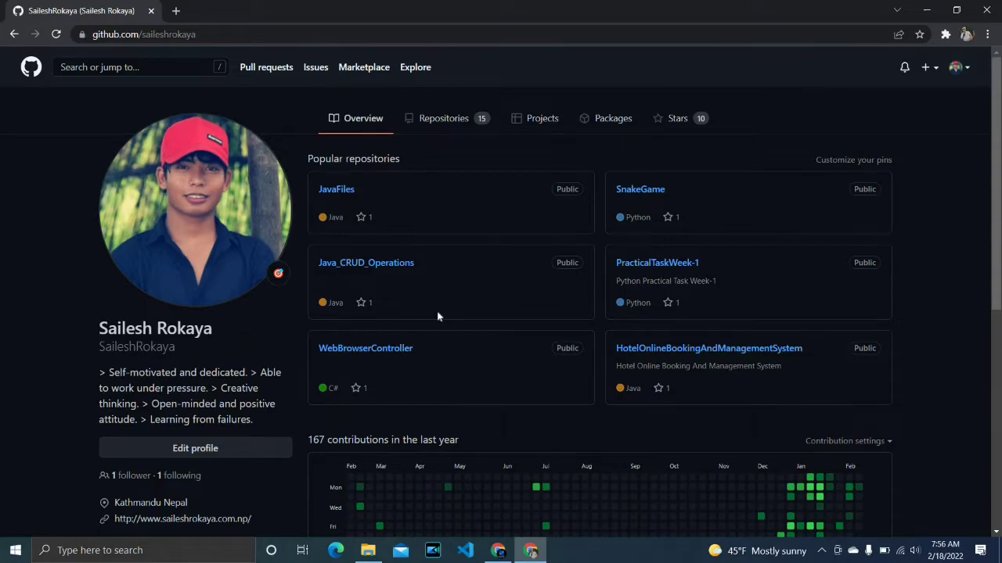
{"action": "left_click", "coordinate": [929, 11]}
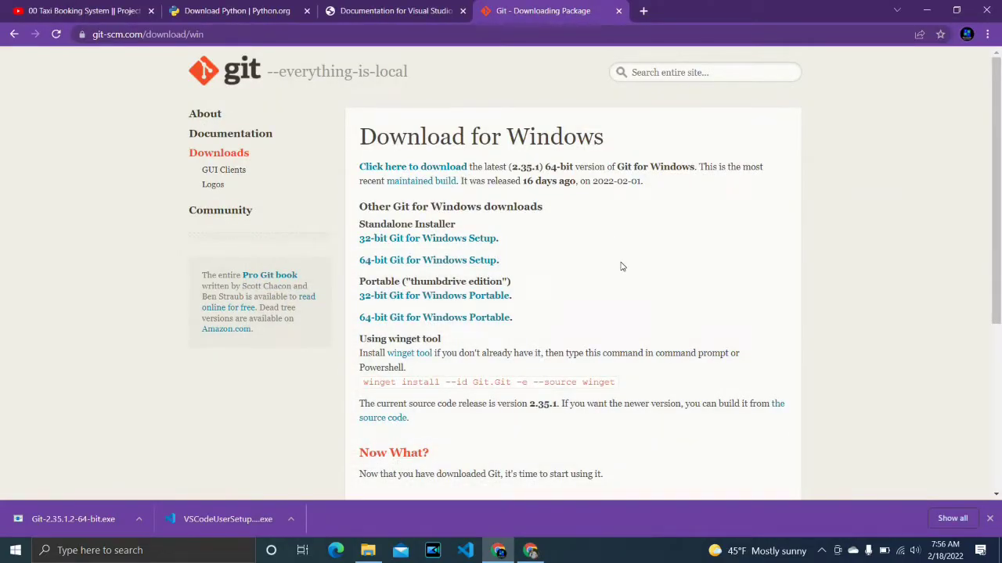